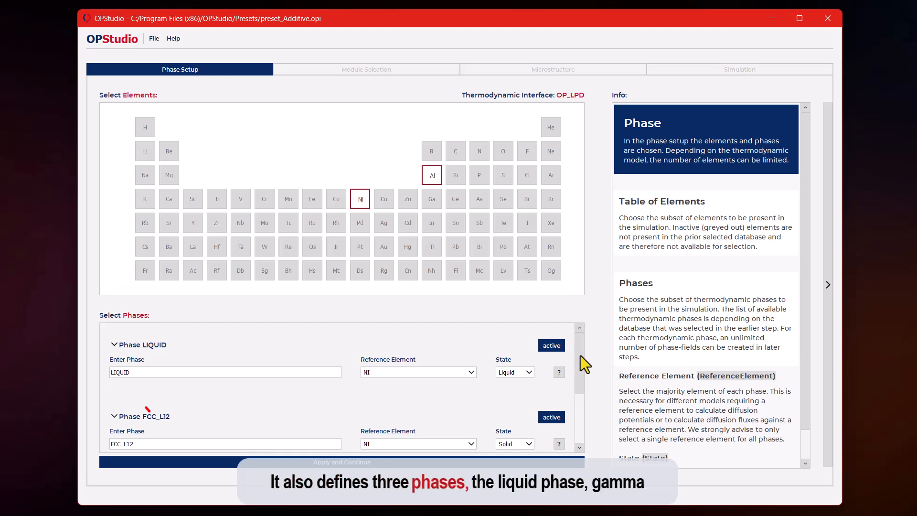
Review the preset LIQUID, FCC_L12 and FCC_L12#2 phases and apply the phase setup to continue to module selection
mouse_move(580, 355)
mouse_down()
mouse_move(574, 396)
mouse_move(520, 454)
mouse_up()
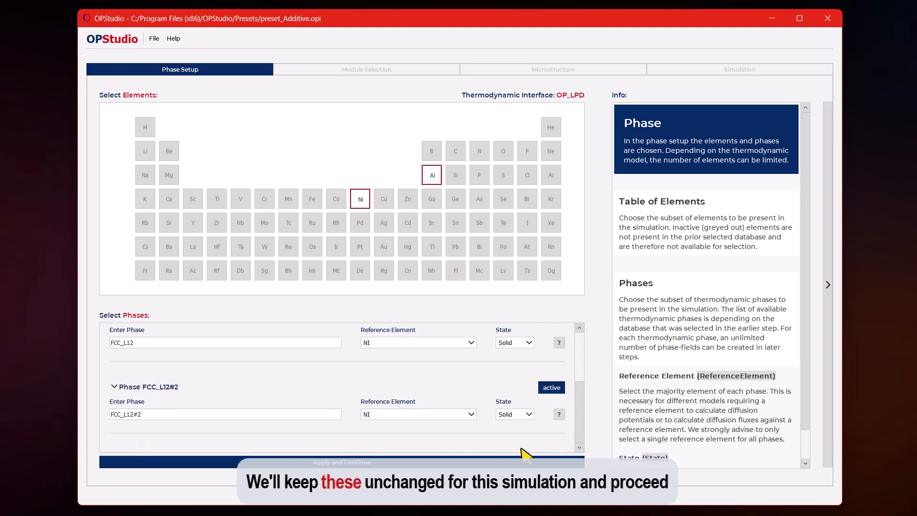
click(495, 463)
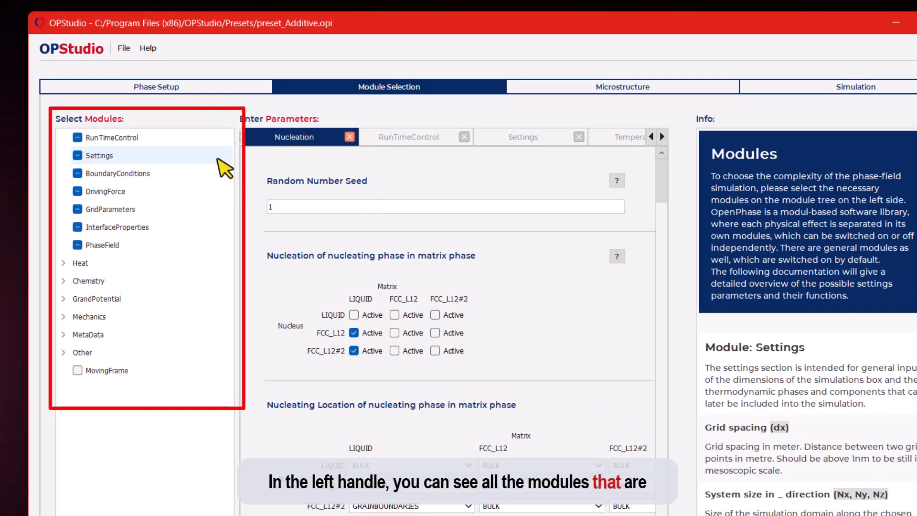
Examine the RunTimeControl module's parameters, including the number of timesteps, output intervals and timestep size
click(148, 137)
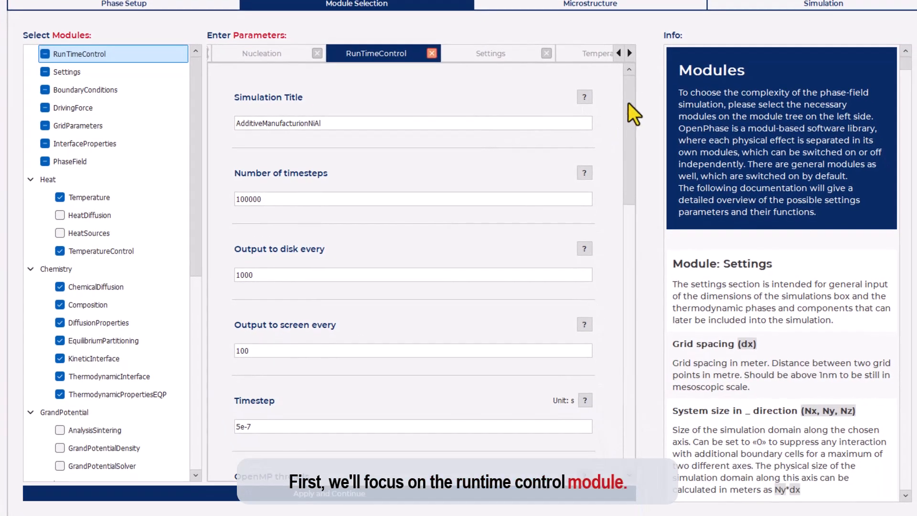
drag(655, 171, 655, 184)
drag(629, 116, 628, 95)
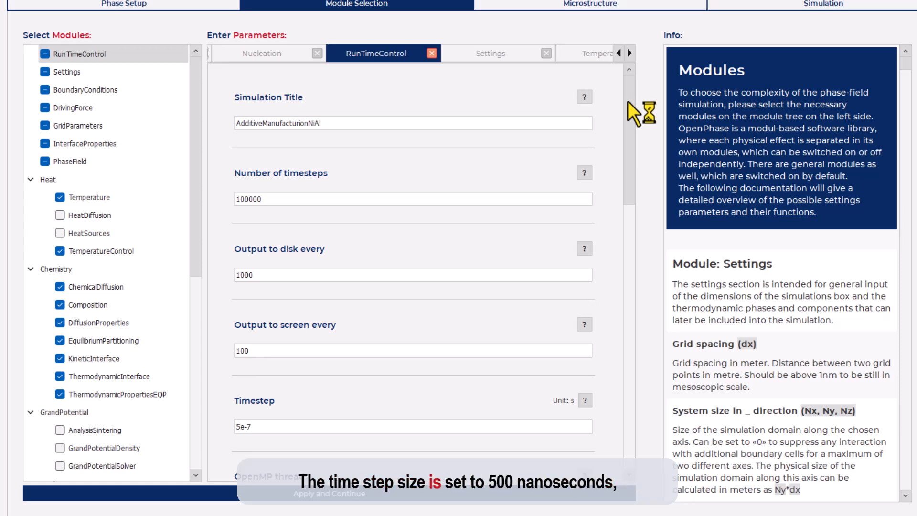
drag(627, 101, 625, 155)
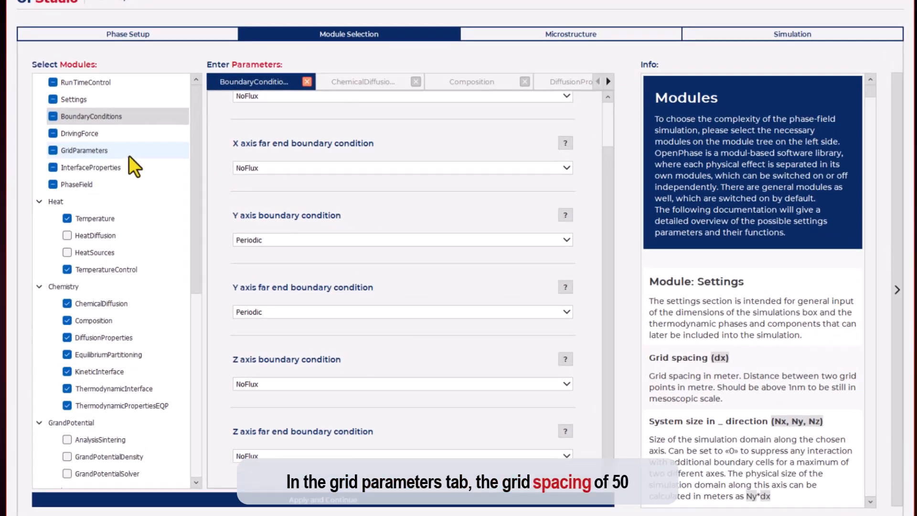
Examine the GridParameters module's grid spacing, system sizes in X, Y and Z, resolution and boundary cells
click(129, 156)
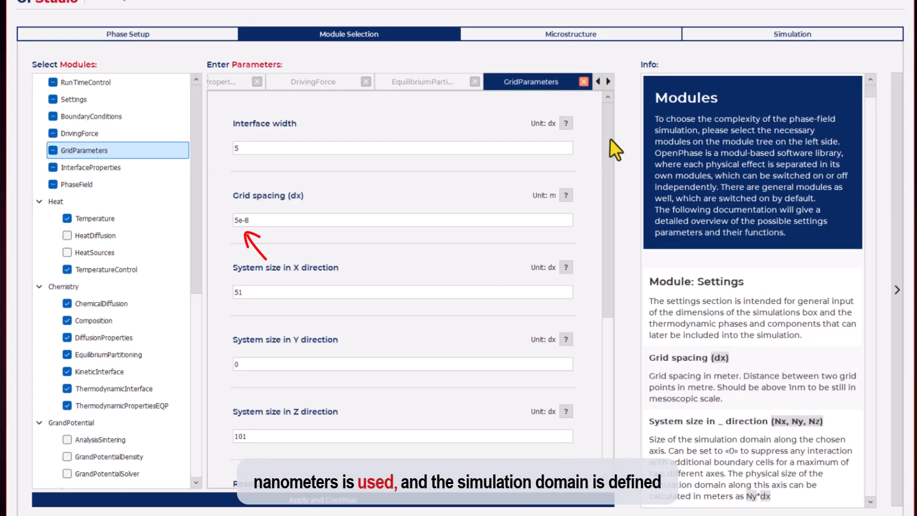
drag(609, 139, 598, 192)
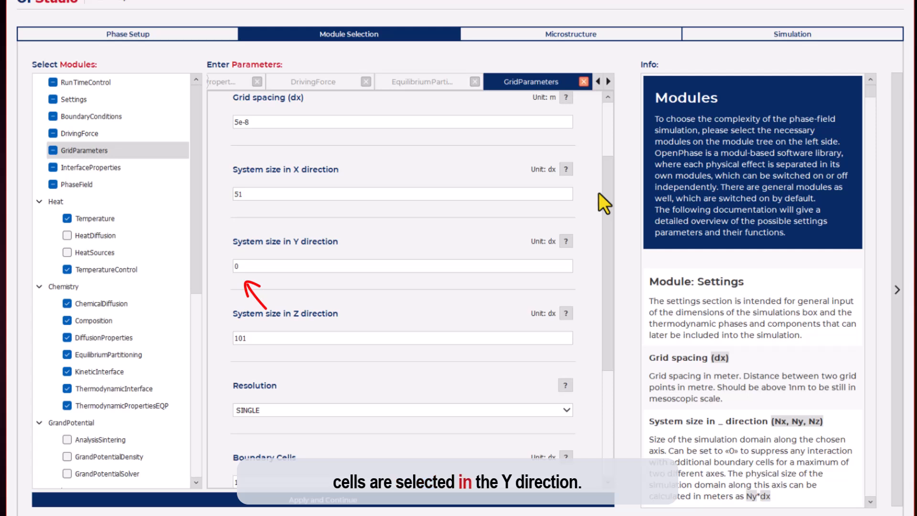
scroll(595, 205, down, 4)
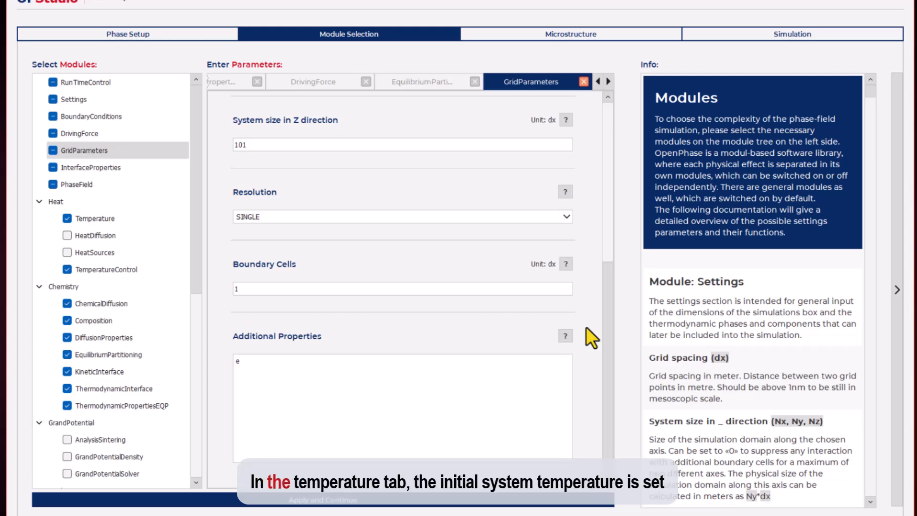
Examine the initial temperature and gradient in the Temperature module and the cooling rate in the TemperatureControl module
click(117, 221)
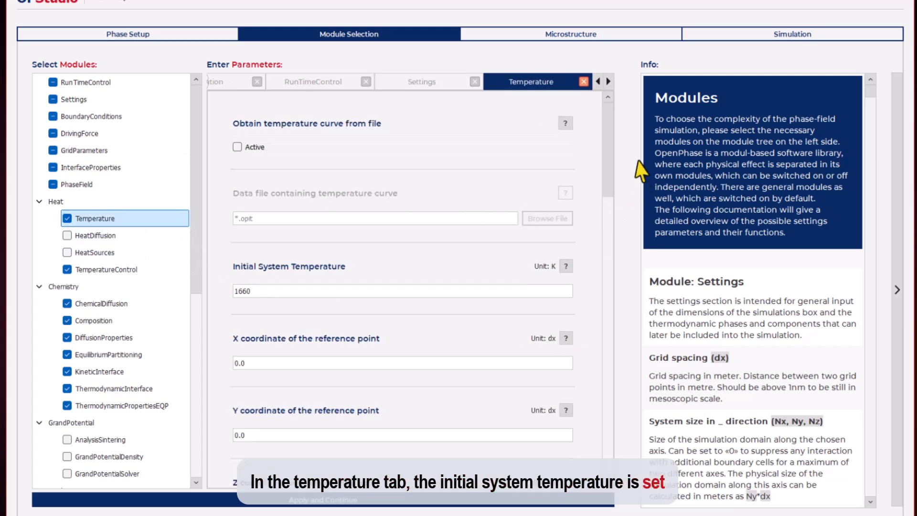
drag(612, 137, 601, 271)
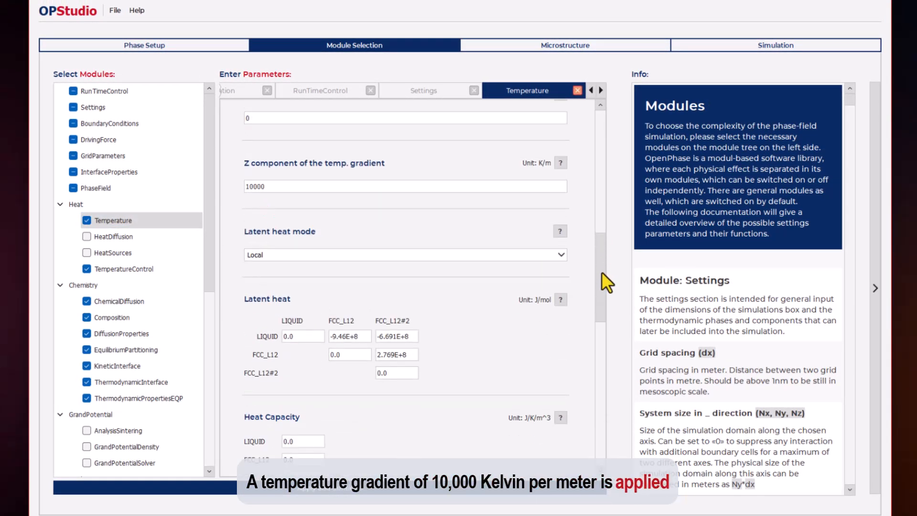
drag(601, 271, 601, 208)
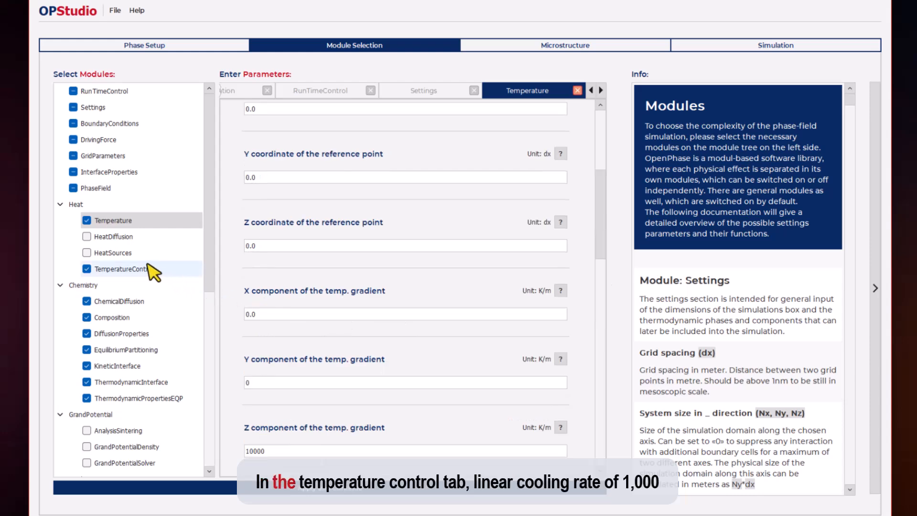
click(137, 268)
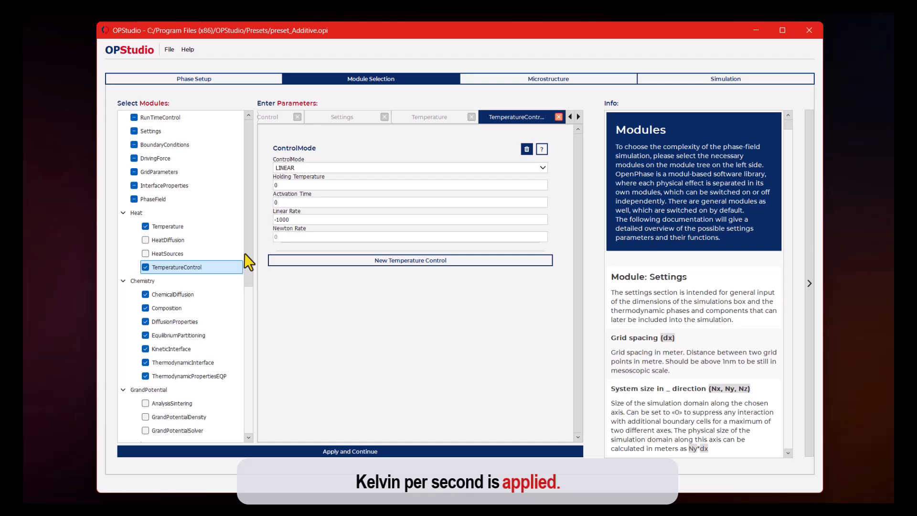
Examine the Nucleation module's active phase pairs, nucleating locations, input modes and nucleation sites
drag(244, 253, 219, 385)
click(219, 384)
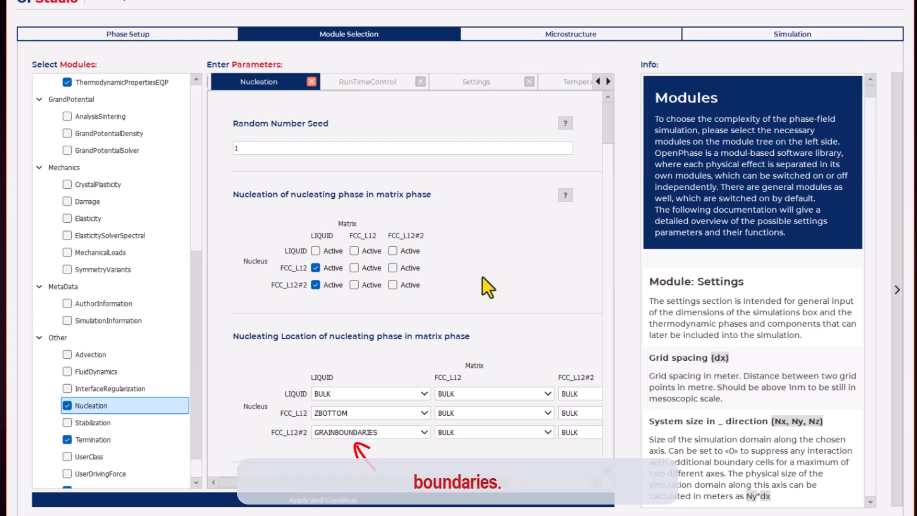
drag(607, 125, 600, 155)
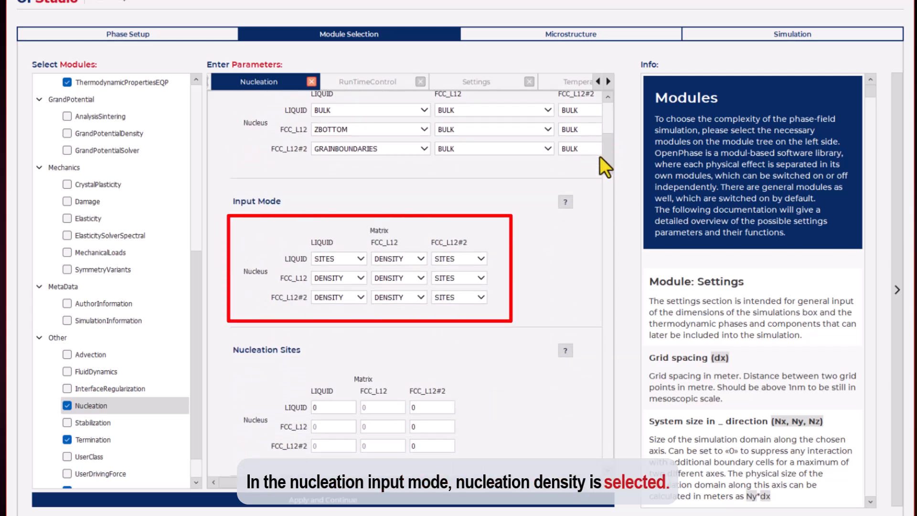
drag(598, 157, 595, 186)
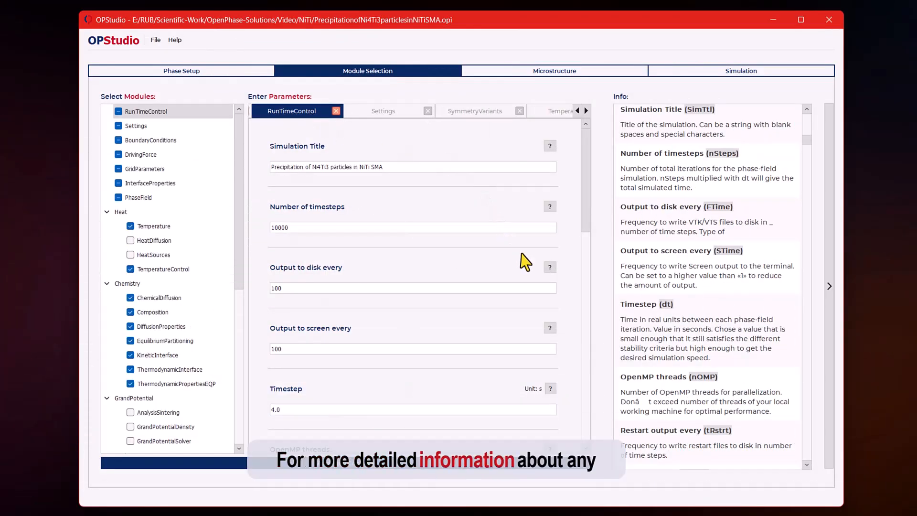
Look up the help descriptions of the Timestep and OpenMP threads parameters in the RunTimeControl module
scroll(522, 253, down, 1)
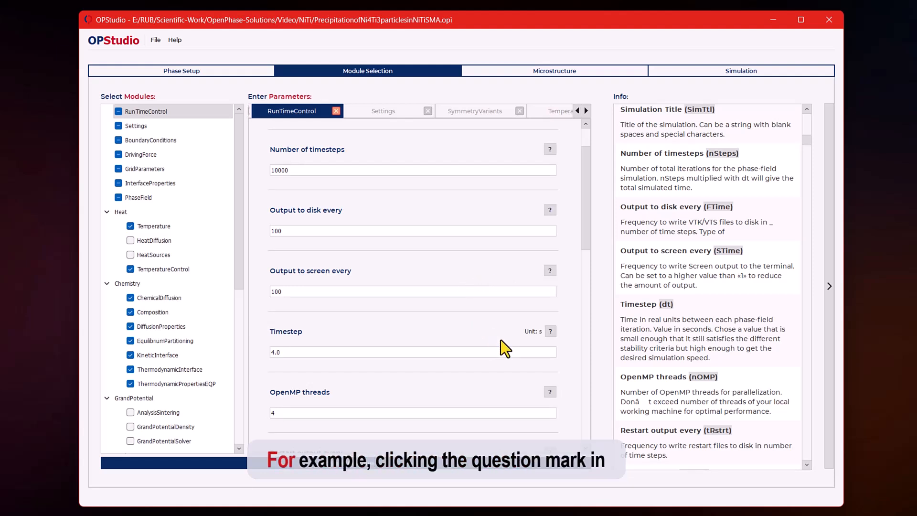
click(550, 332)
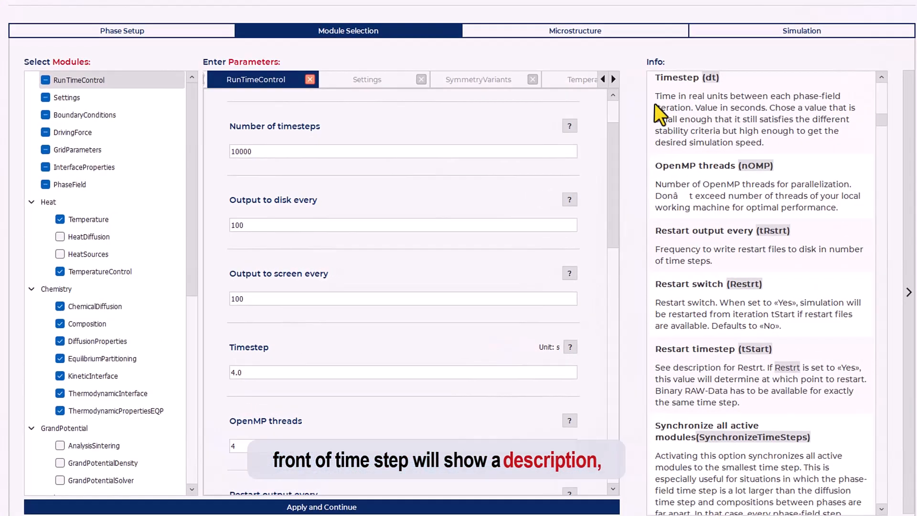
drag(620, 109, 699, 153)
drag(760, 127, 777, 138)
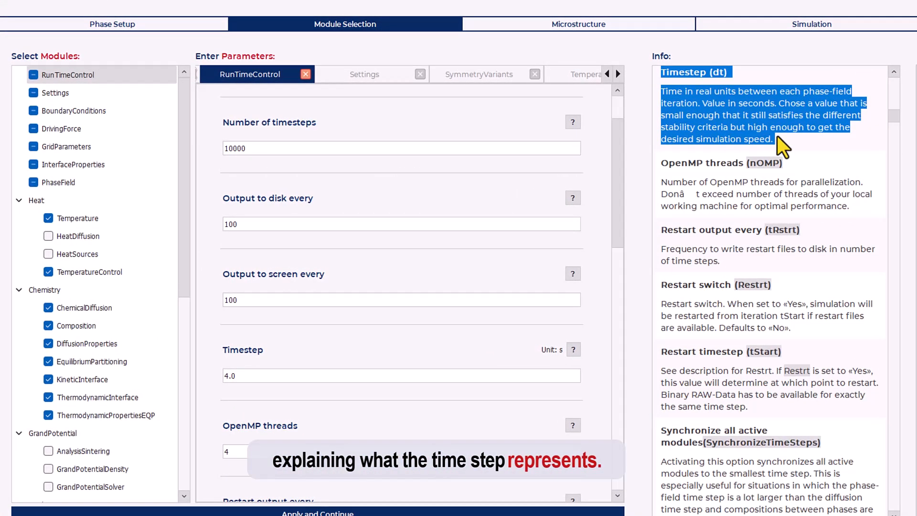
click(806, 144)
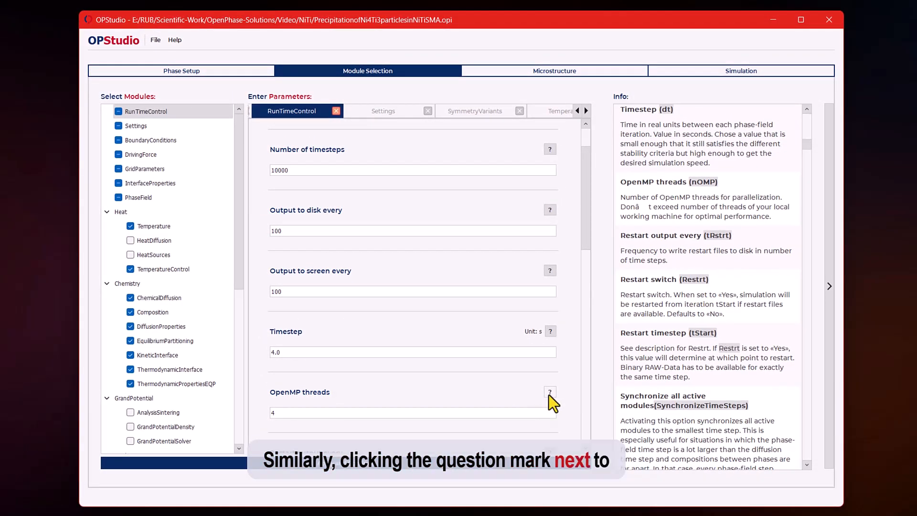
click(549, 392)
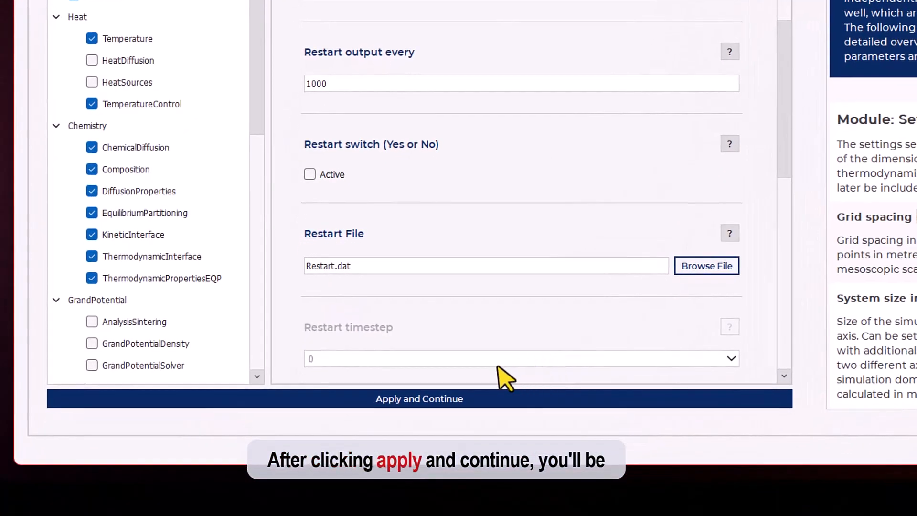
Apply the module parameters and the Single LIQUID microstructure initialization to reach the simulation stage
click(432, 408)
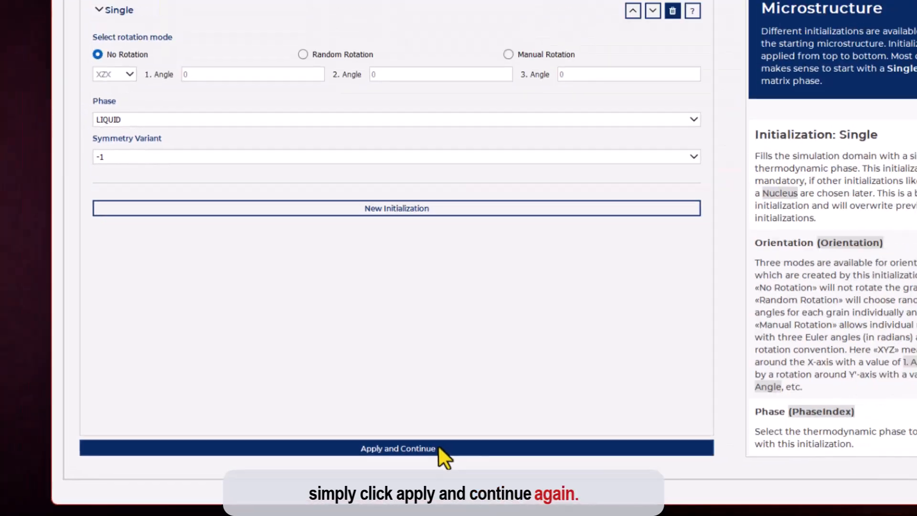
click(523, 424)
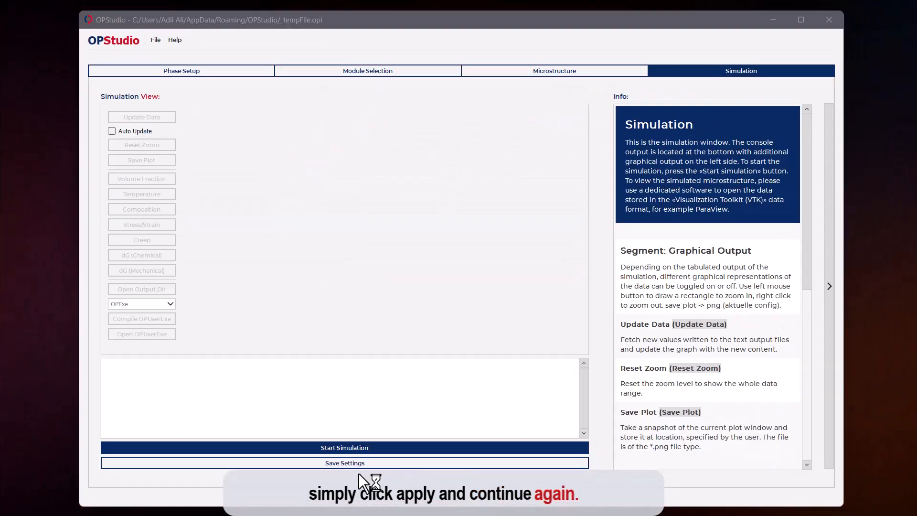
Start the simulation, saving its input file as AdditiveManufacturionNiAl.opi in the Additive_NiAl folder
click(334, 447)
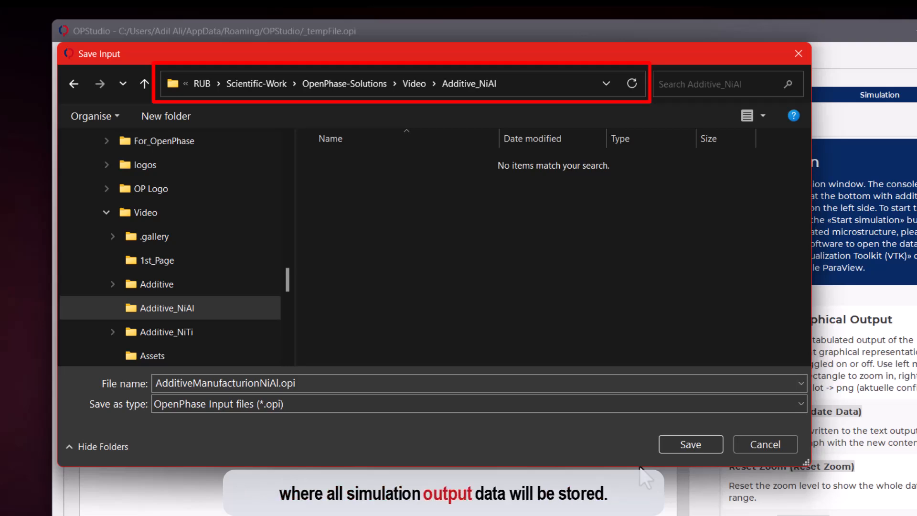
click(686, 447)
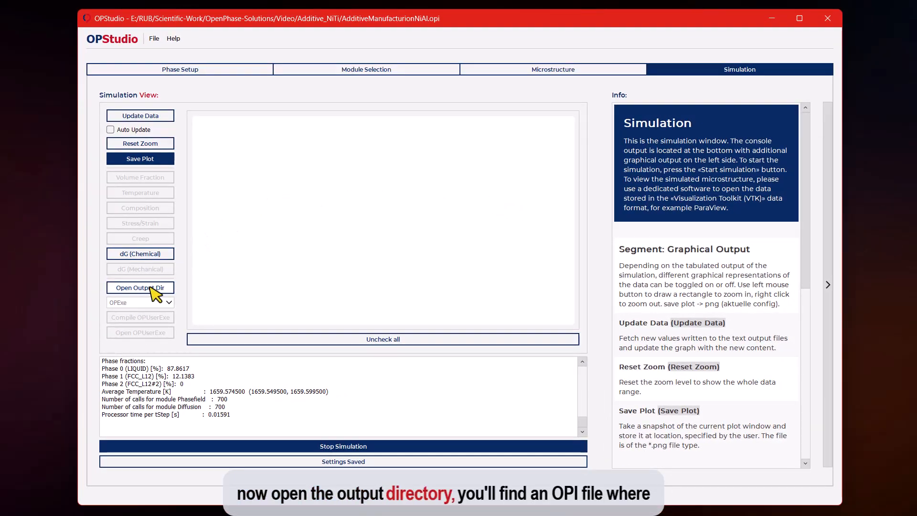
Open the simulation's output directory and examine the parameters stored in AdditiveManufacturionNiAl.opi
click(152, 288)
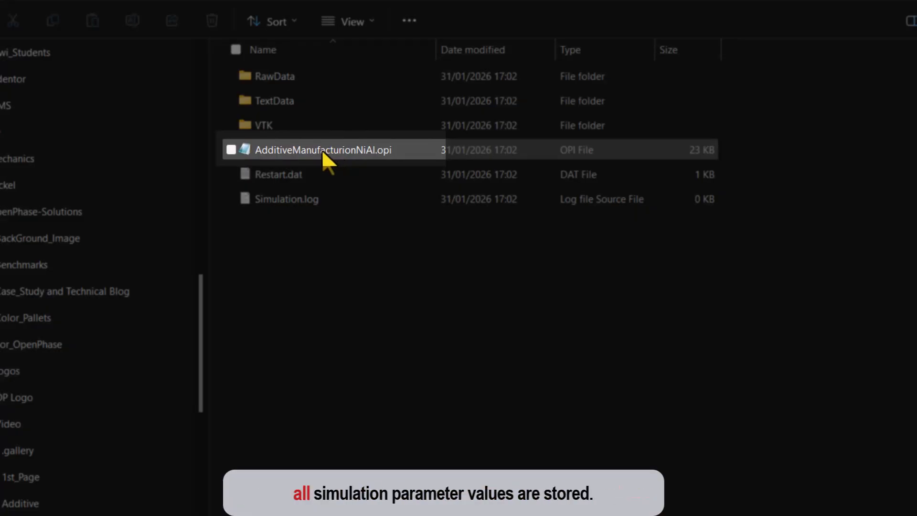
click(322, 150)
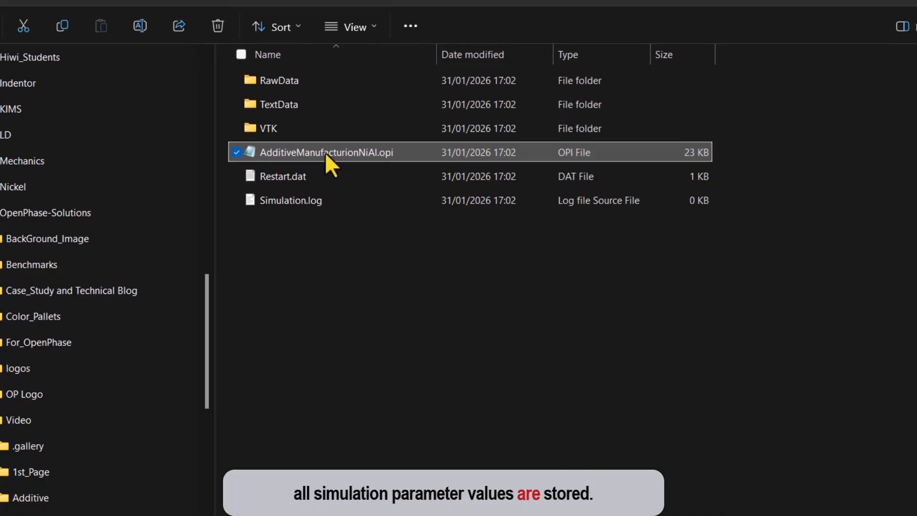
double_click(325, 152)
scroll(870, 197, down, 10)
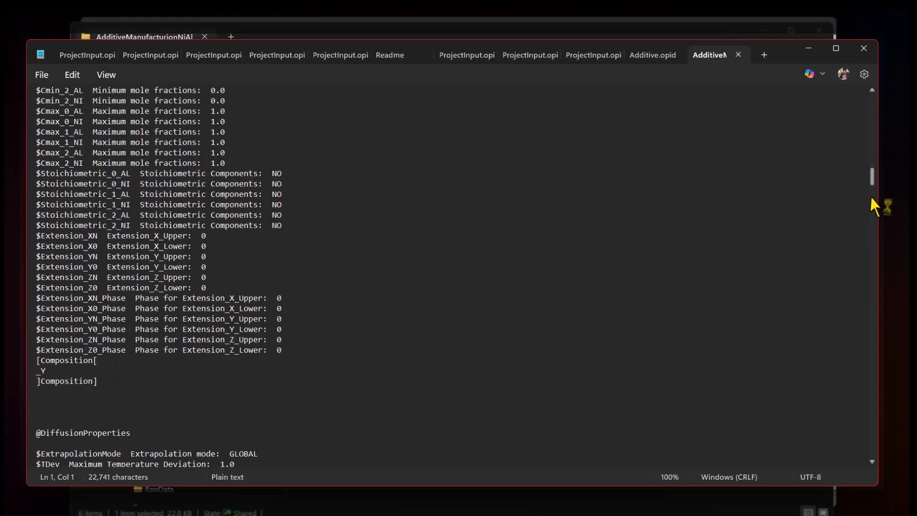
scroll(870, 198, down, 20)
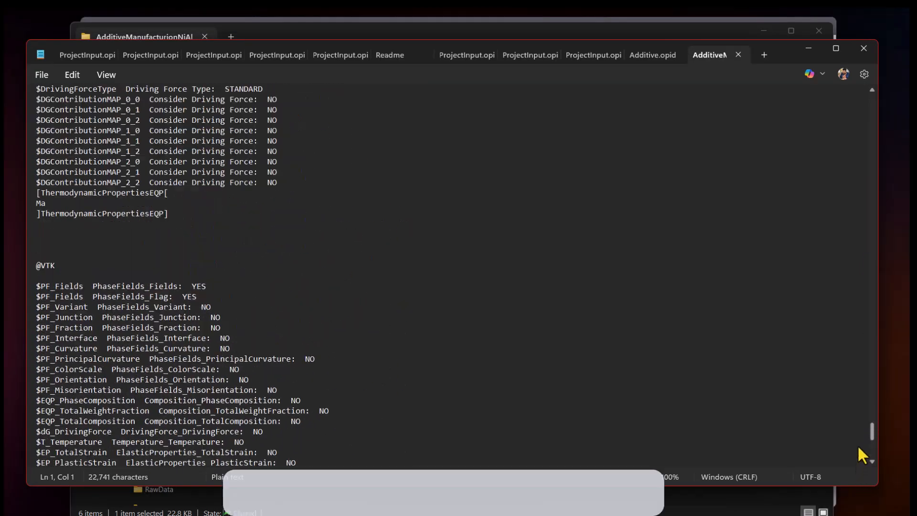
drag(859, 447, 857, 134)
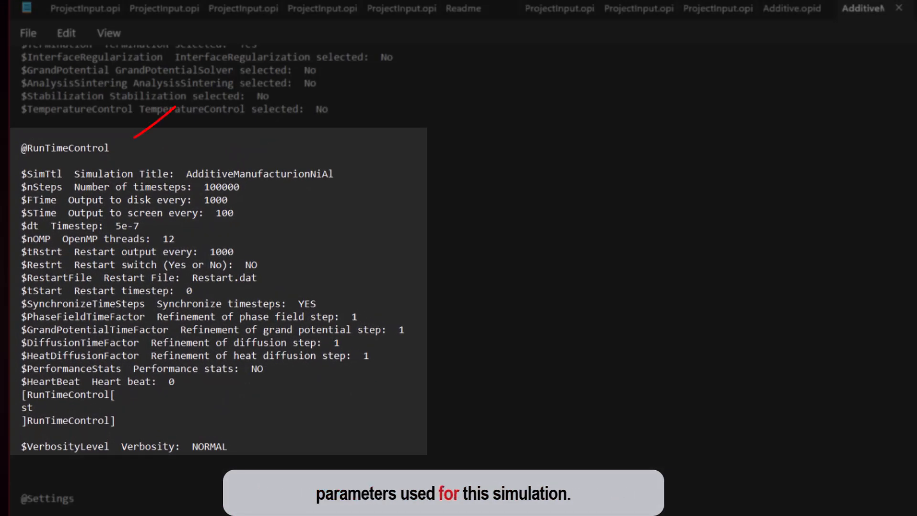
drag(846, 112, 845, 120)
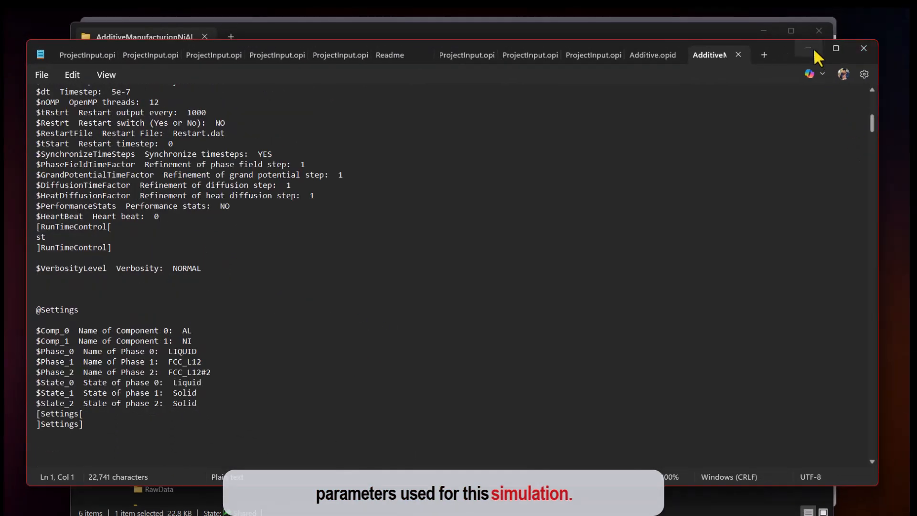
click(808, 48)
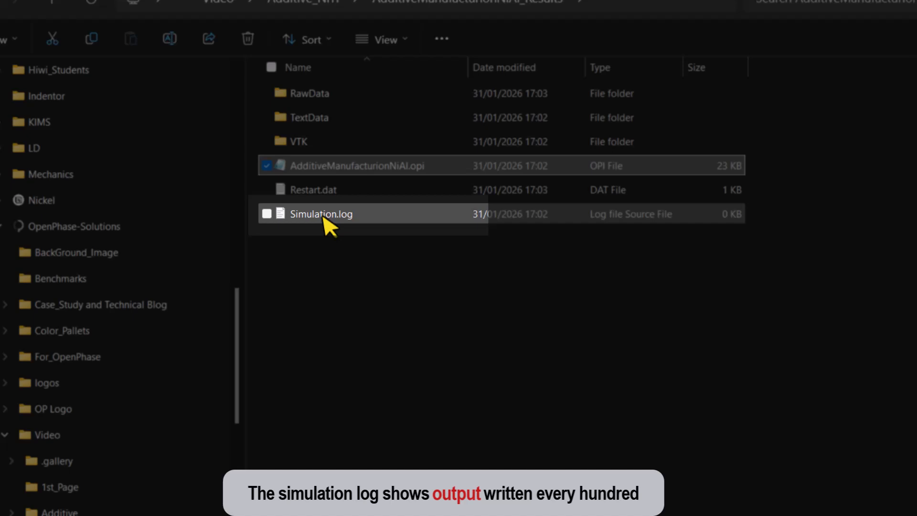
Open Simulation.log from the output directory and read through the logged simulation output to its end
click(321, 214)
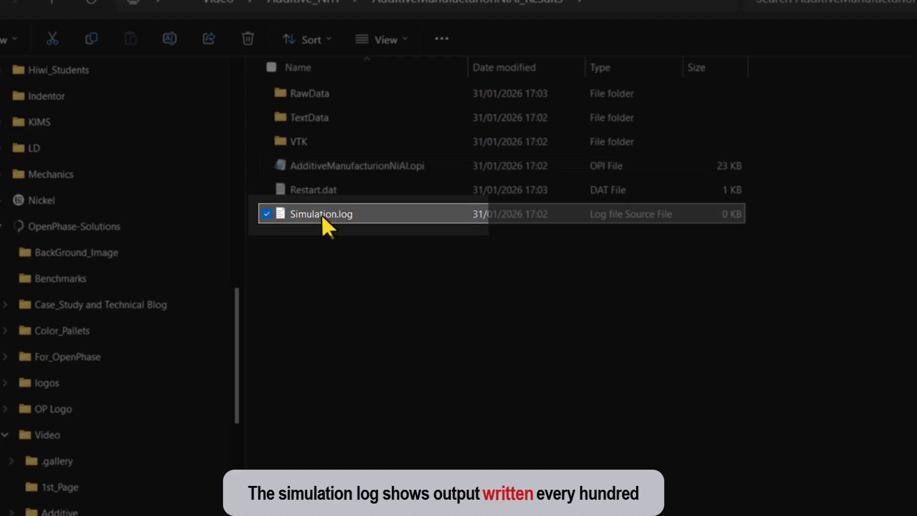
double_click(321, 213)
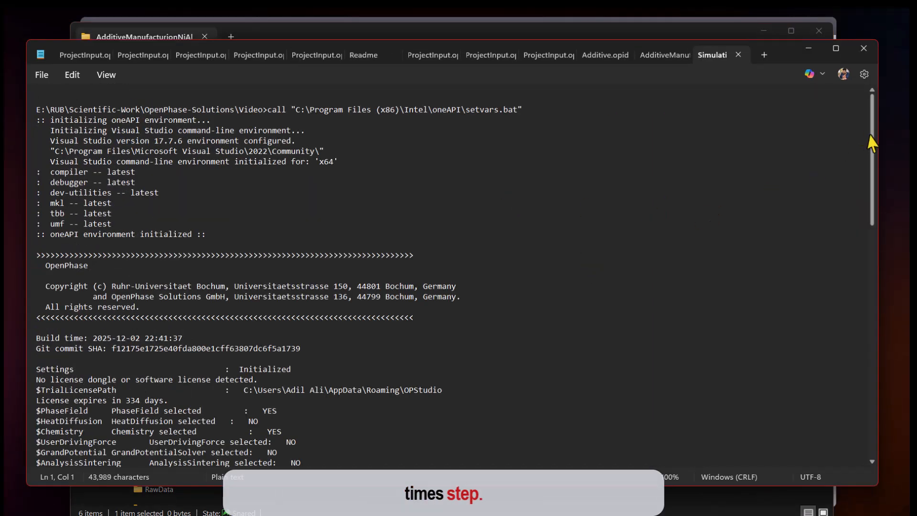
drag(872, 142, 864, 486)
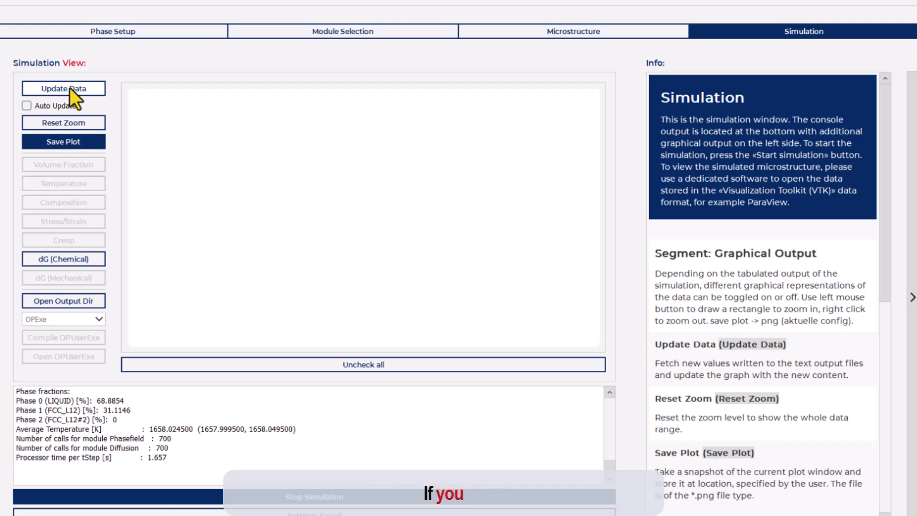
Refresh the simulation's output data and view the volume fraction plot followed by the temperature plot
click(70, 88)
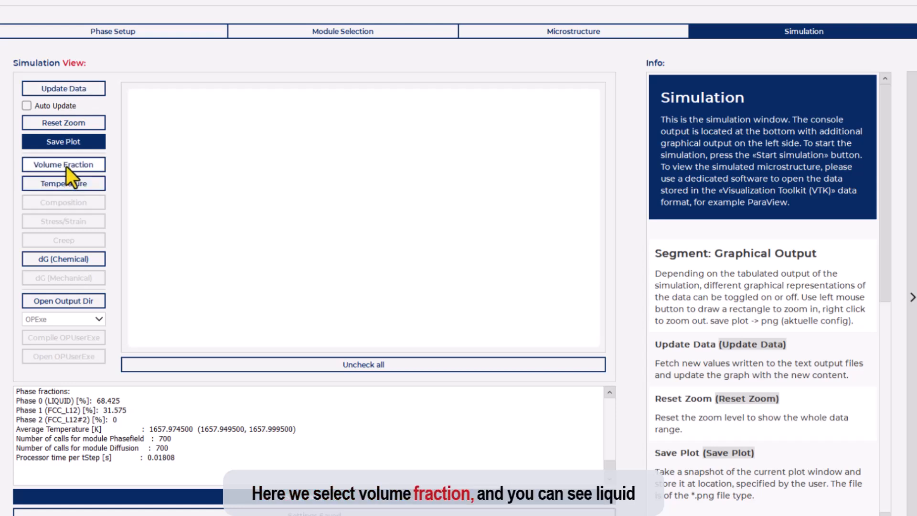
click(66, 166)
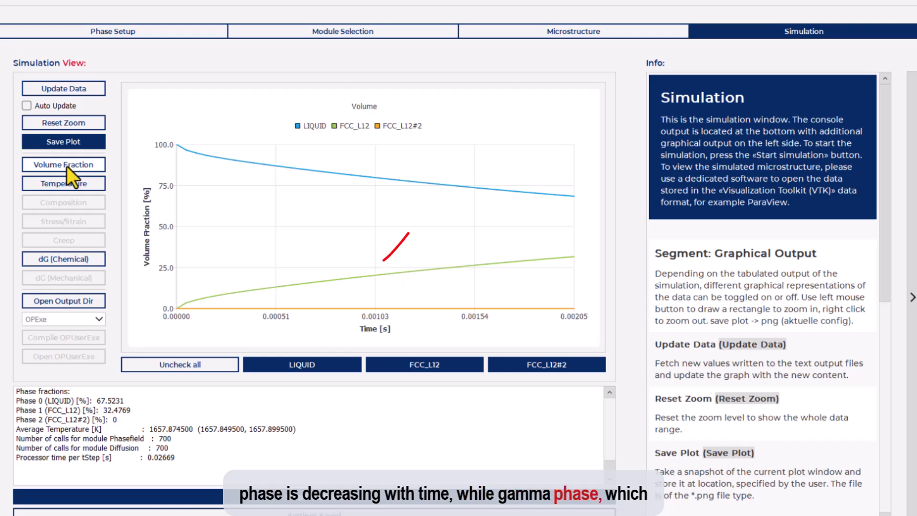
click(65, 184)
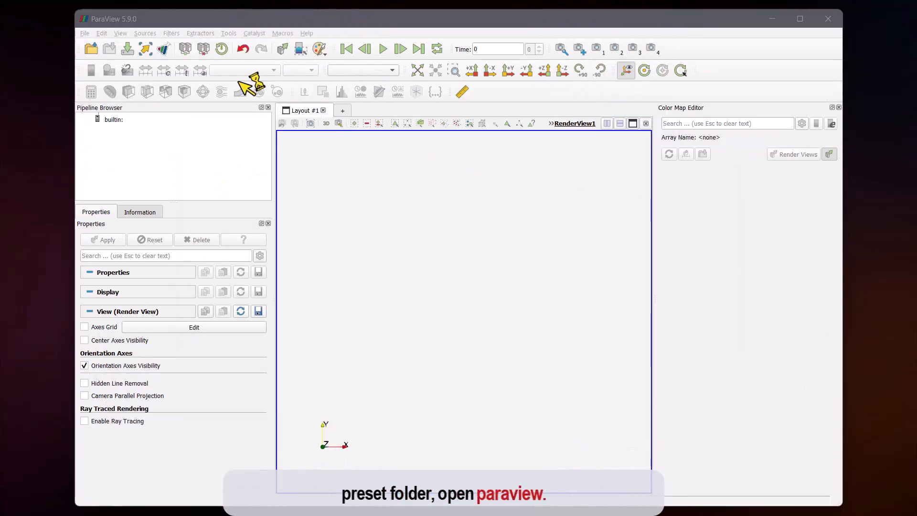
Switch to ParaView, load the PhaseField_..vts group from the results' VTK folder, and color it by PhaseFields
click(91, 47)
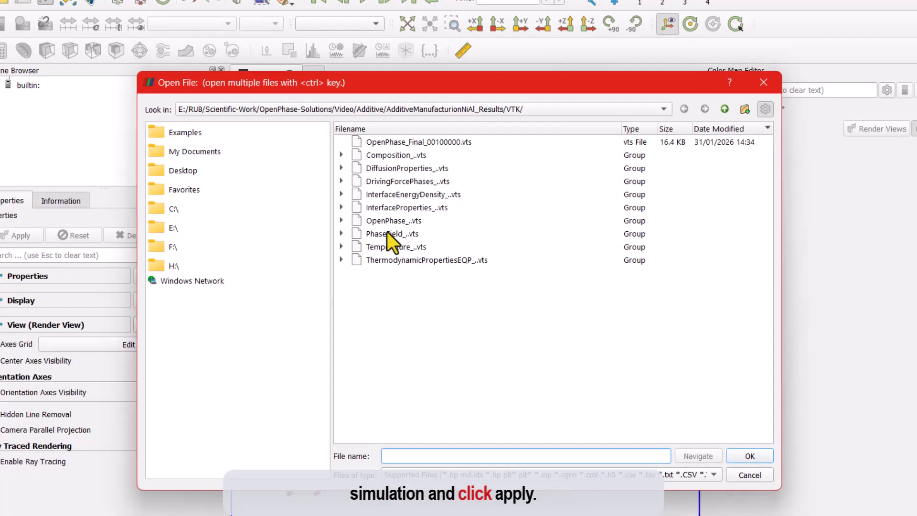
double_click(387, 234)
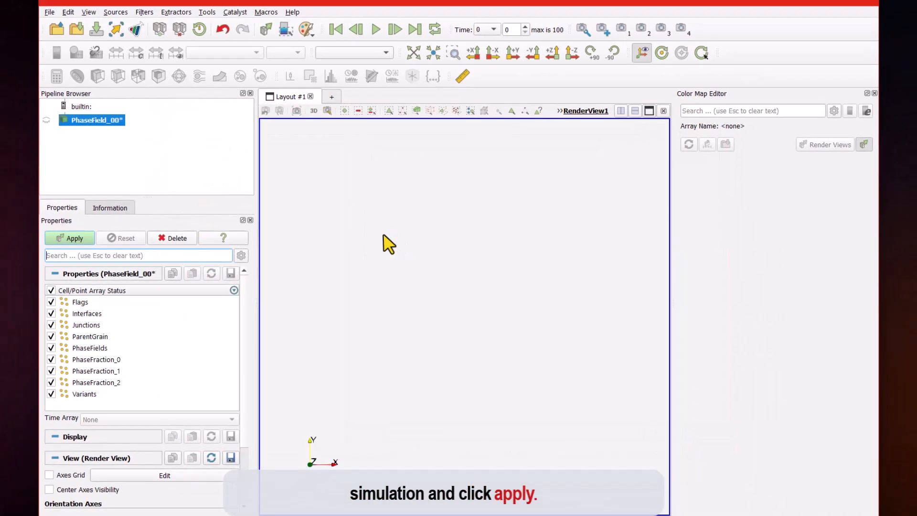
click(114, 241)
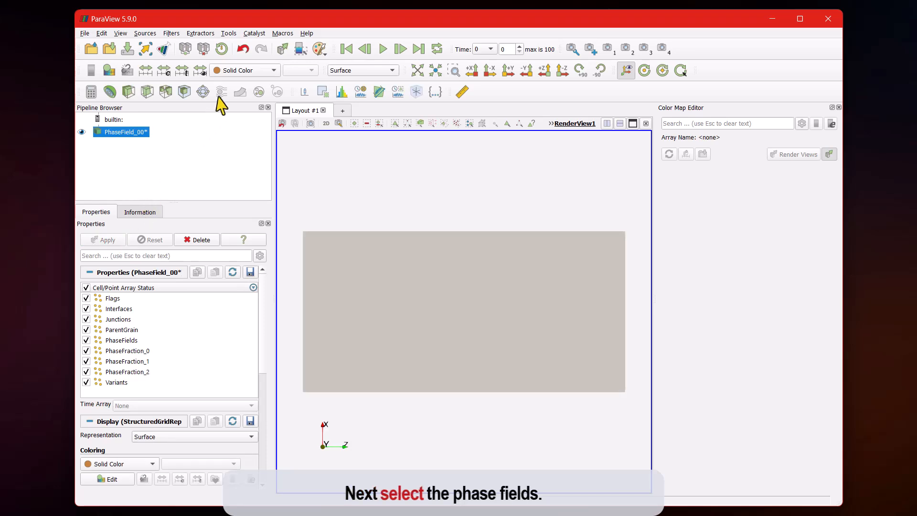
click(238, 75)
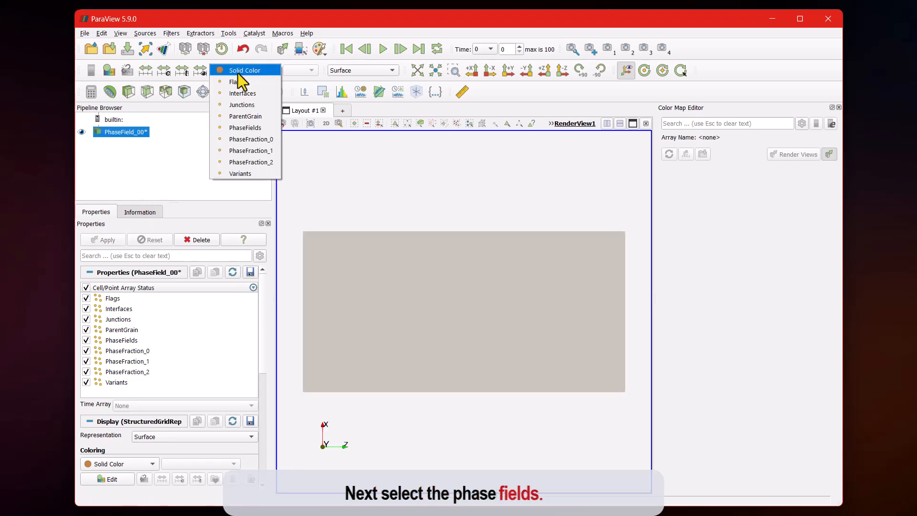
click(245, 127)
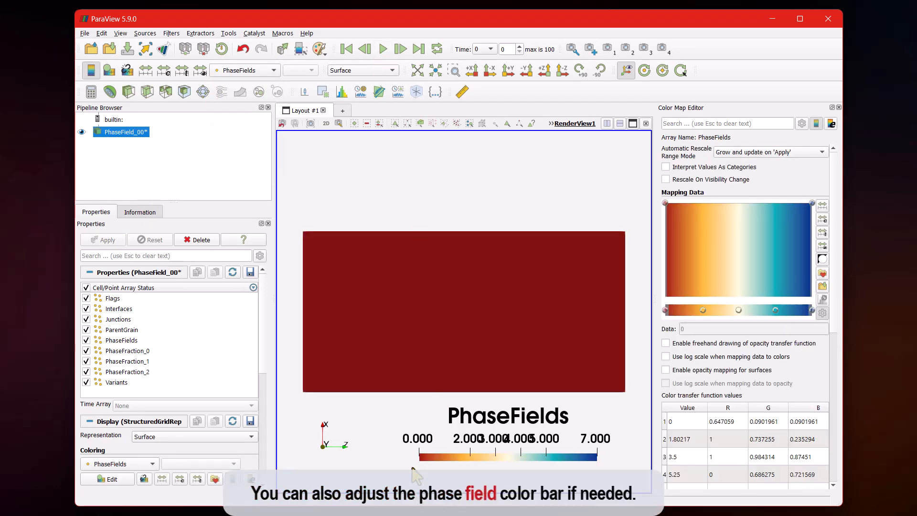
Lengthen the PhaseFields color legend and play the phase-field animation through its time steps
drag(419, 457, 377, 457)
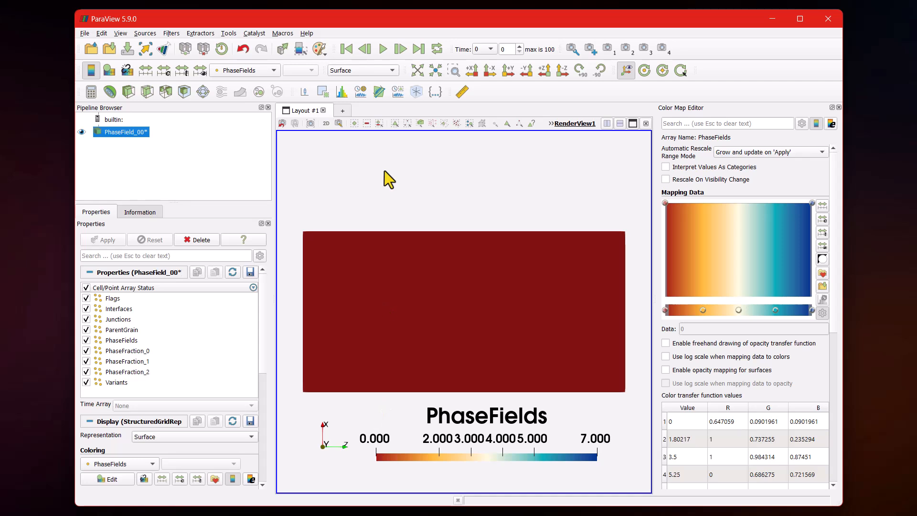
click(382, 50)
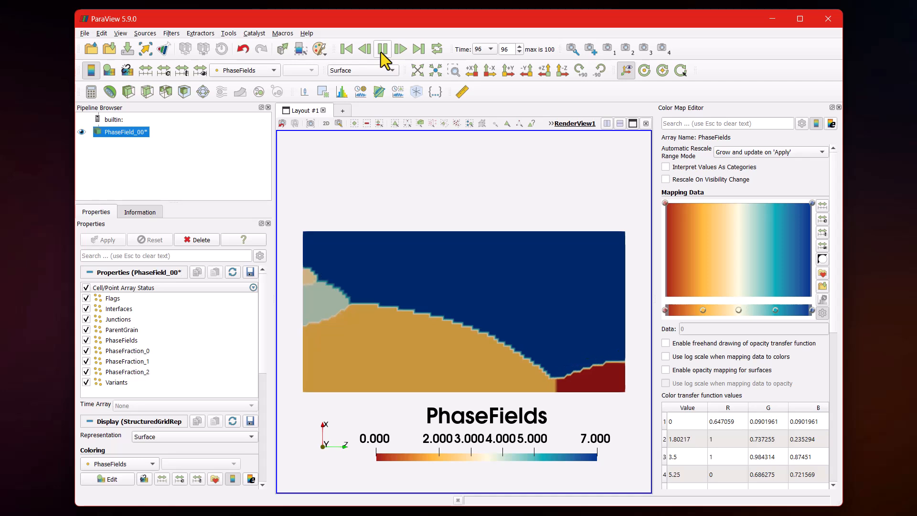
click(380, 52)
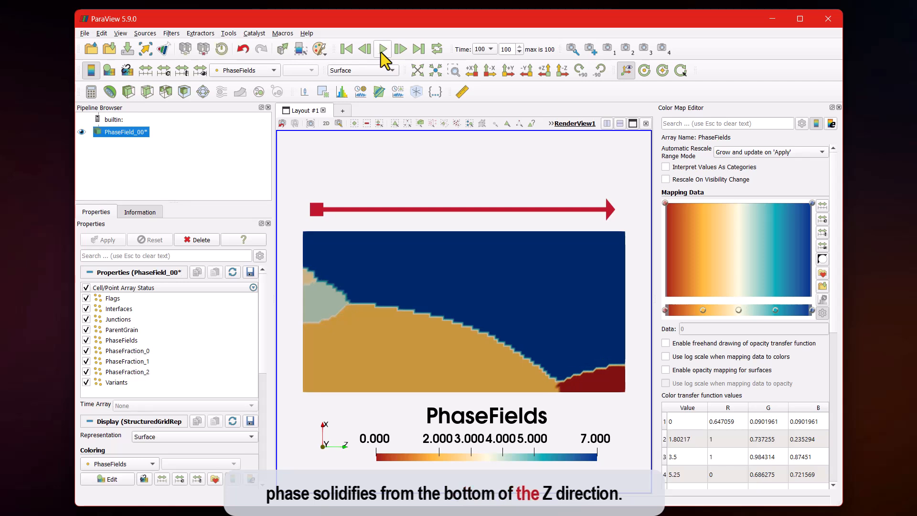
Load the Composition_..vts group from the VTK folder into the pipeline
click(95, 50)
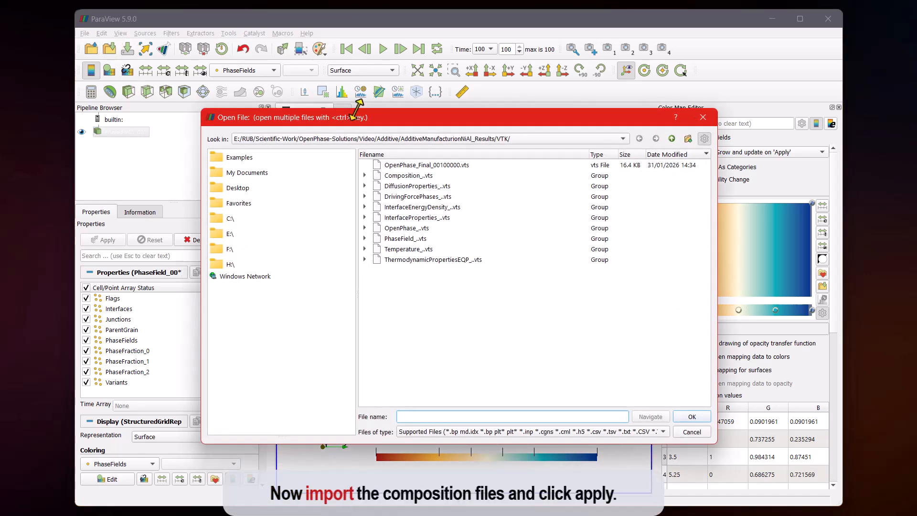
click(410, 176)
double_click(410, 175)
click(122, 239)
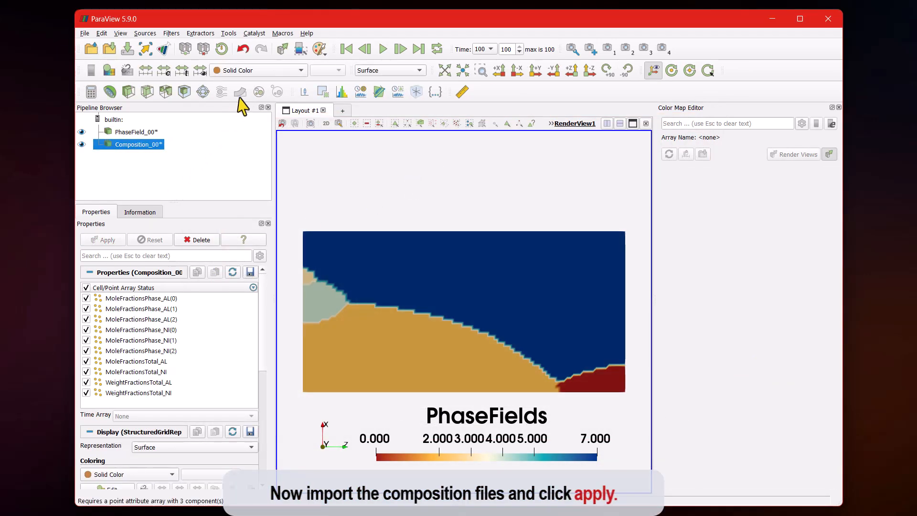
Color the composition data by MoleFractionsTotal_AL and play its evolution over the time steps
click(248, 73)
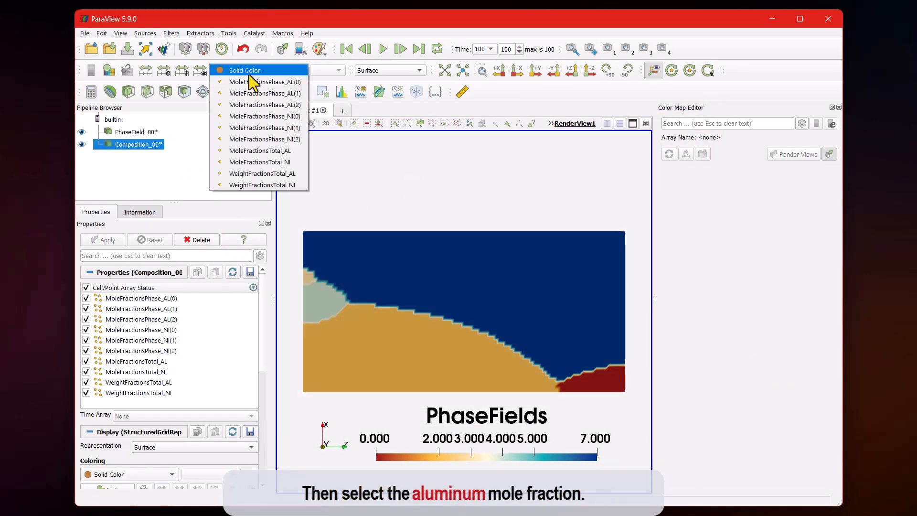
click(262, 149)
click(383, 48)
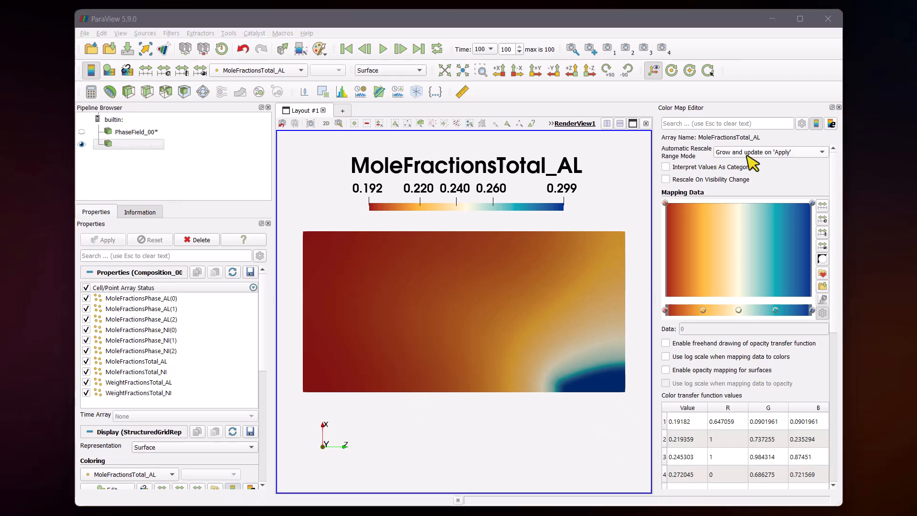
Close the color map editor and plot the composition over a line from (5, 0, 0) to (5, 0, 100) along Z
click(838, 107)
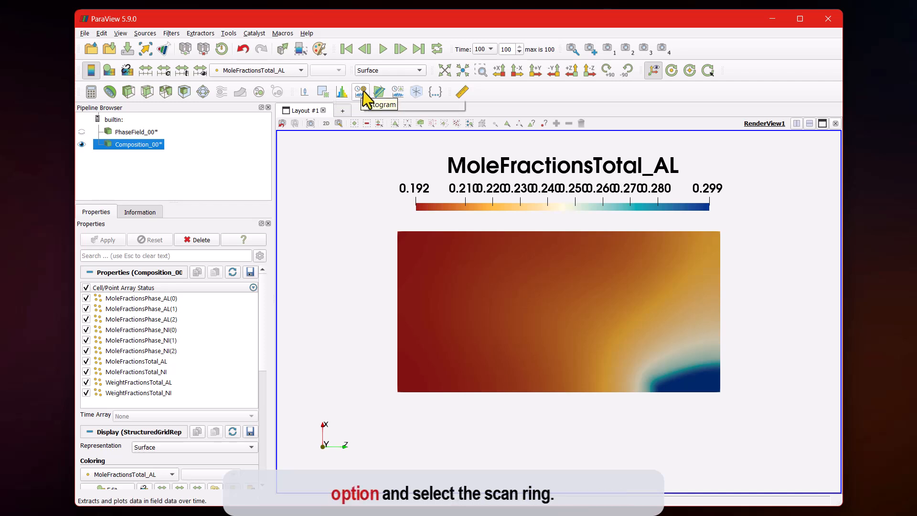
click(380, 90)
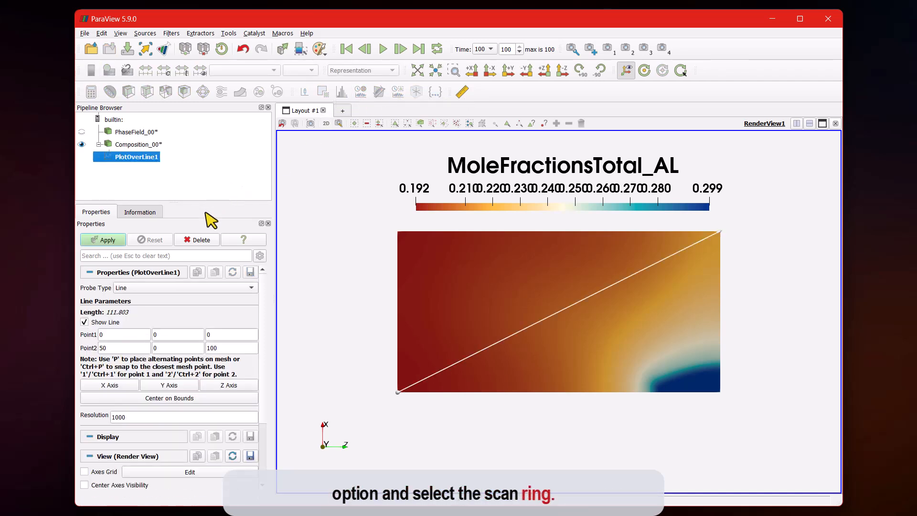
click(213, 385)
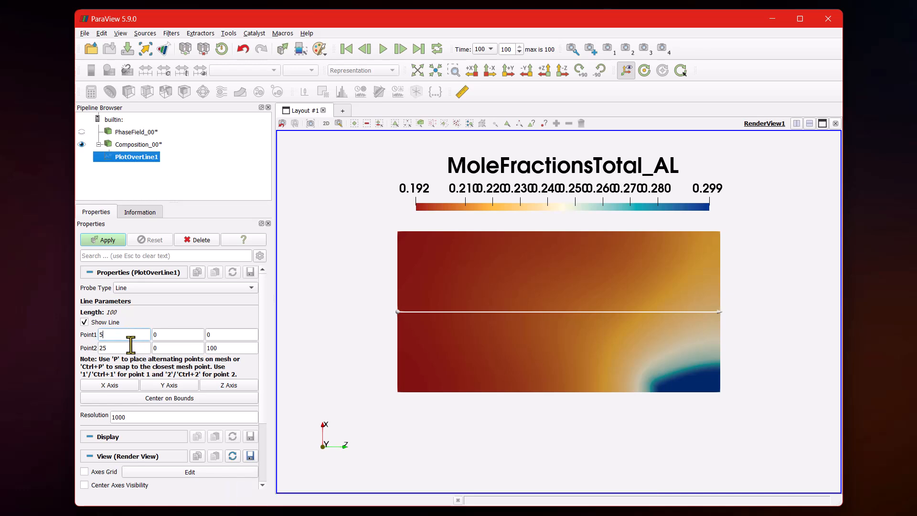
double_click(126, 347)
double_click(163, 334)
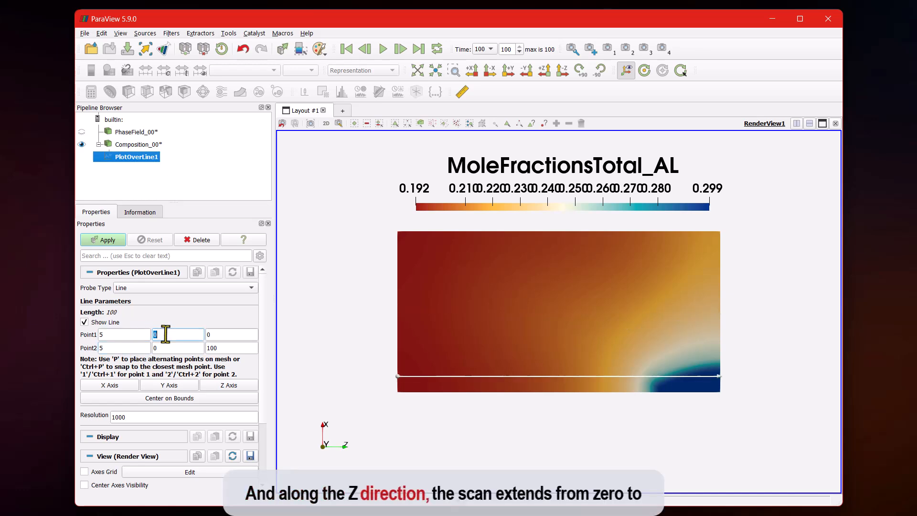
click(115, 240)
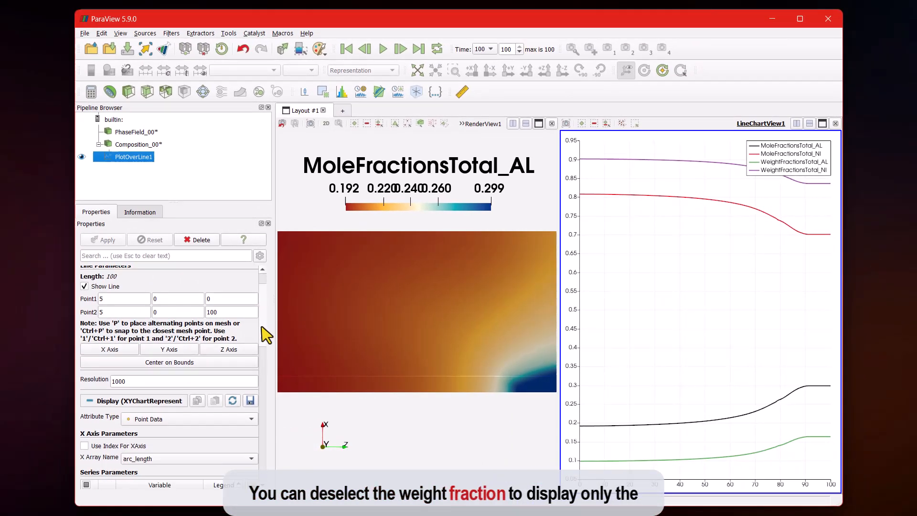
Hide the WeightFractionsTotal_AL and WeightFractionsTotal_NI series in the line chart and widen the area showing the views
scroll(263, 375, down, 15)
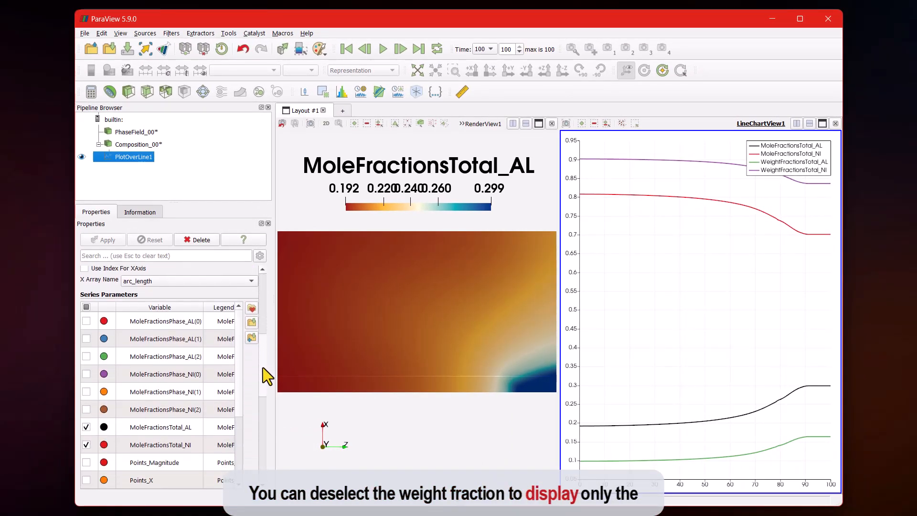
scroll(205, 363, down, 2)
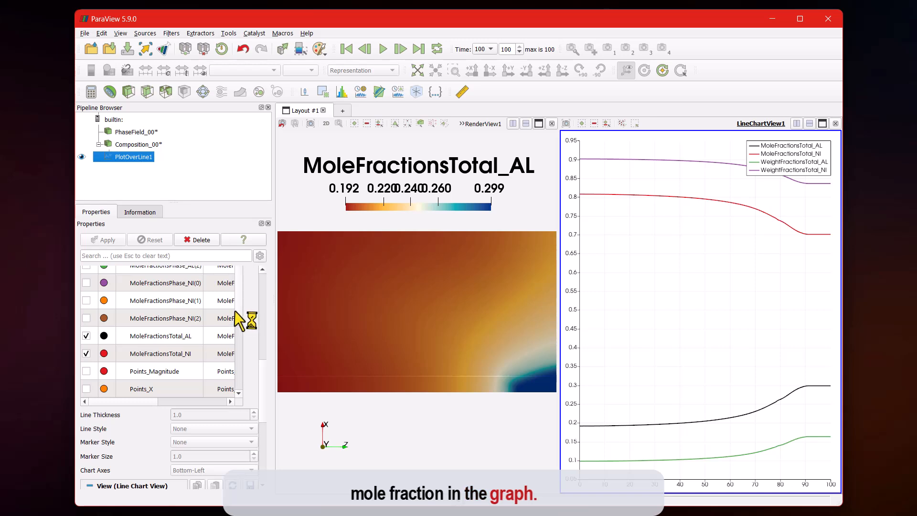
scroll(239, 336, down, 2)
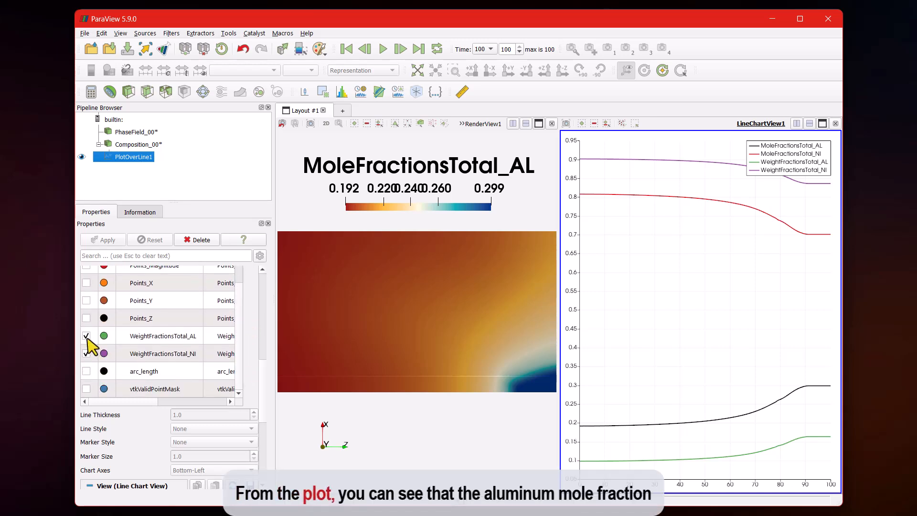
click(86, 336)
click(86, 354)
scroll(143, 354, up, 2)
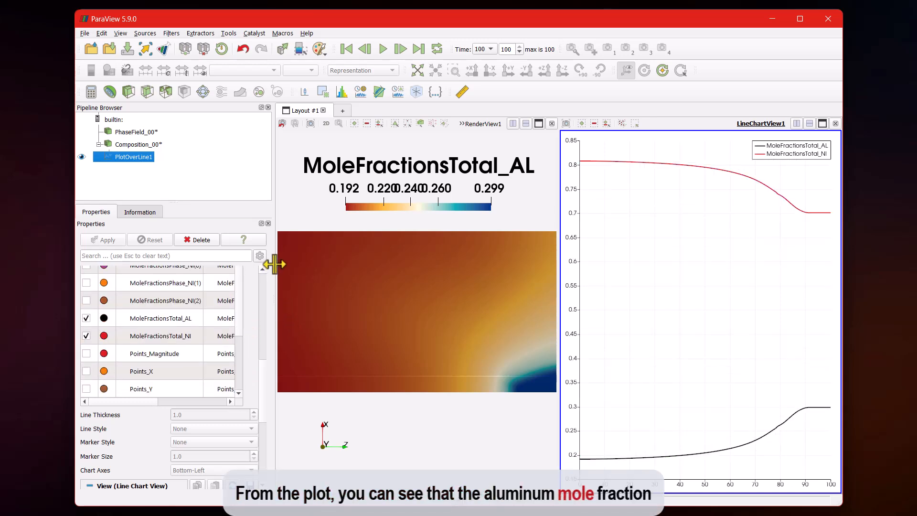
drag(274, 264, 241, 262)
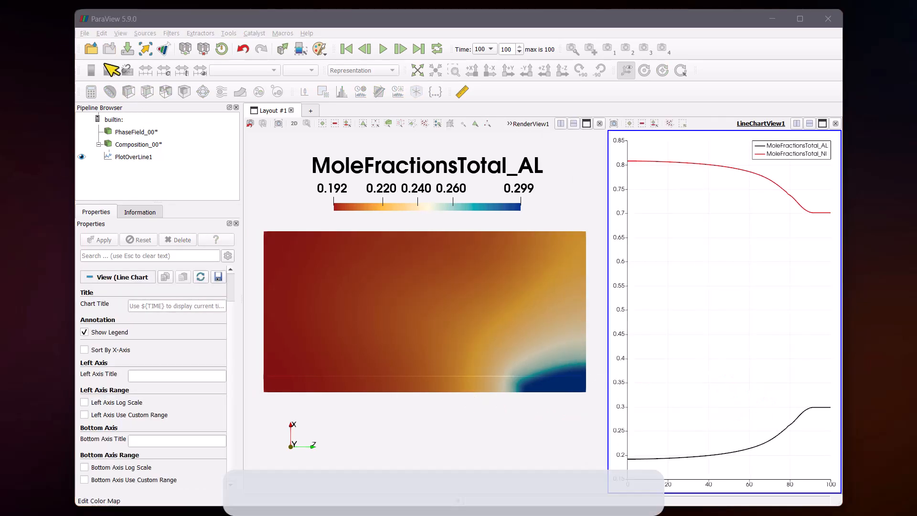
Load the Temperature_..vts group and color it by T, placing its color legend beneath the temperature field
click(91, 48)
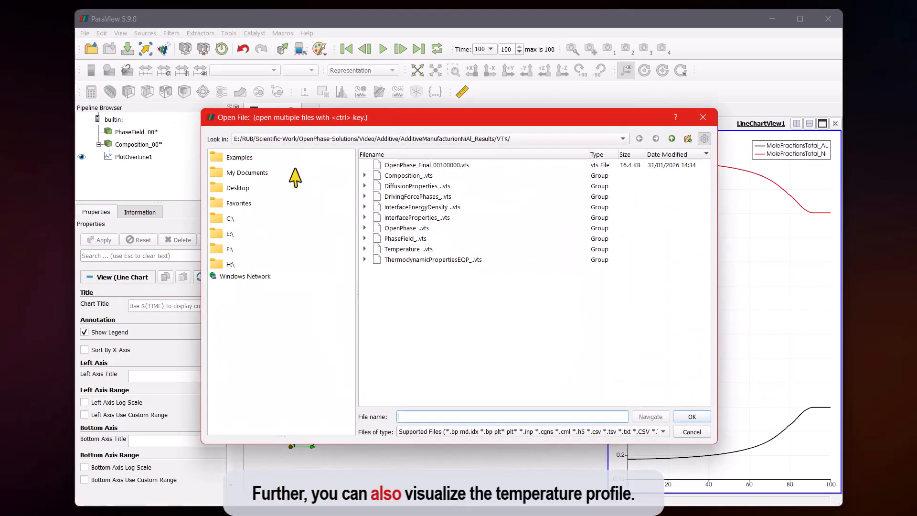
double_click(406, 249)
click(102, 239)
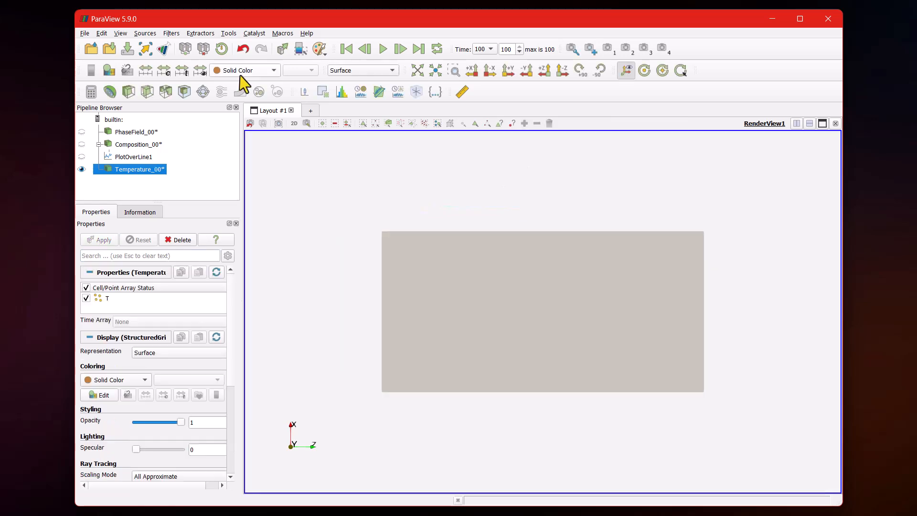
click(242, 81)
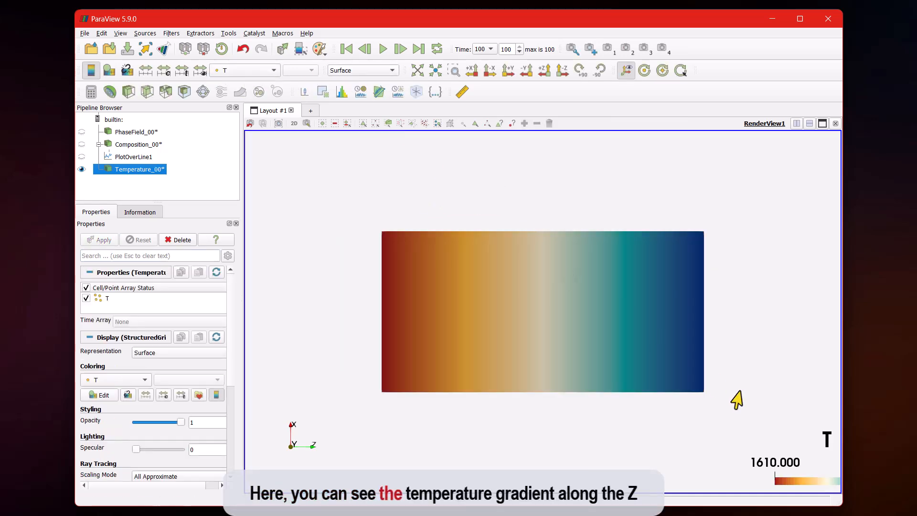
drag(793, 461, 557, 462)
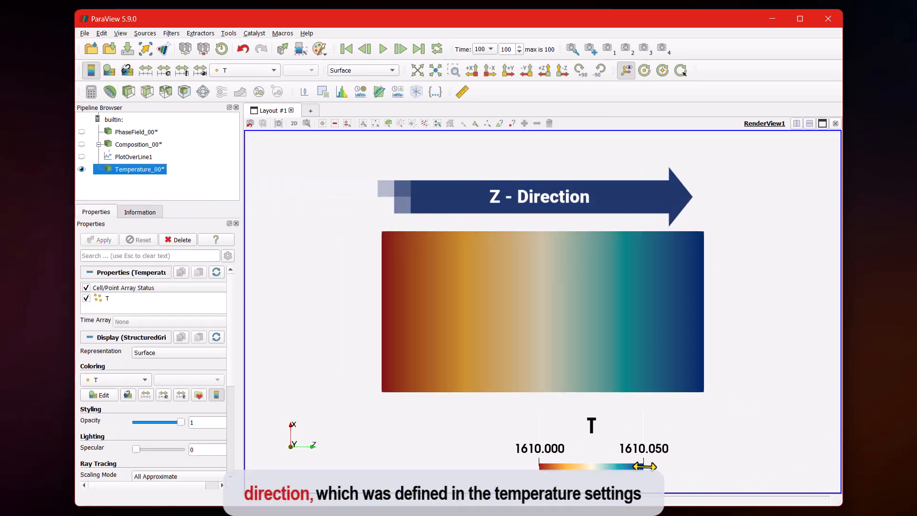
Rescale the T color map to the data range at time 0 and open its custom range settings
click(382, 49)
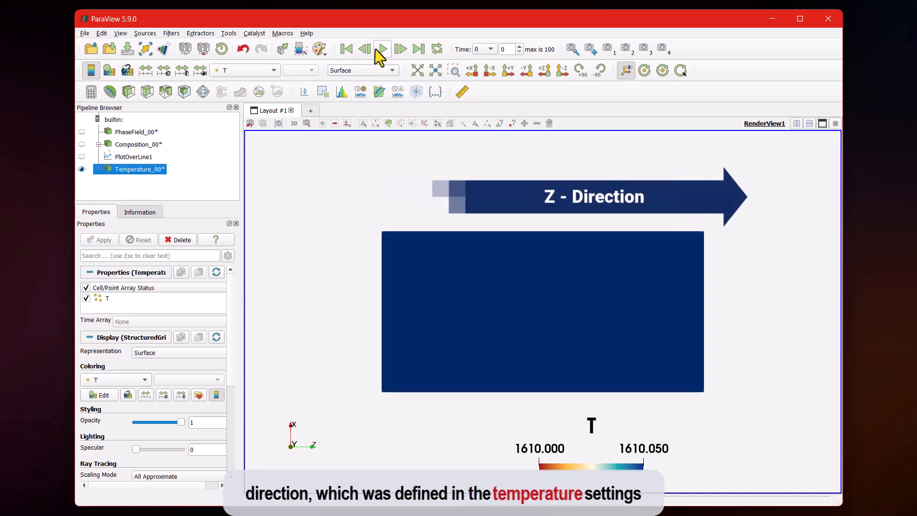
click(146, 70)
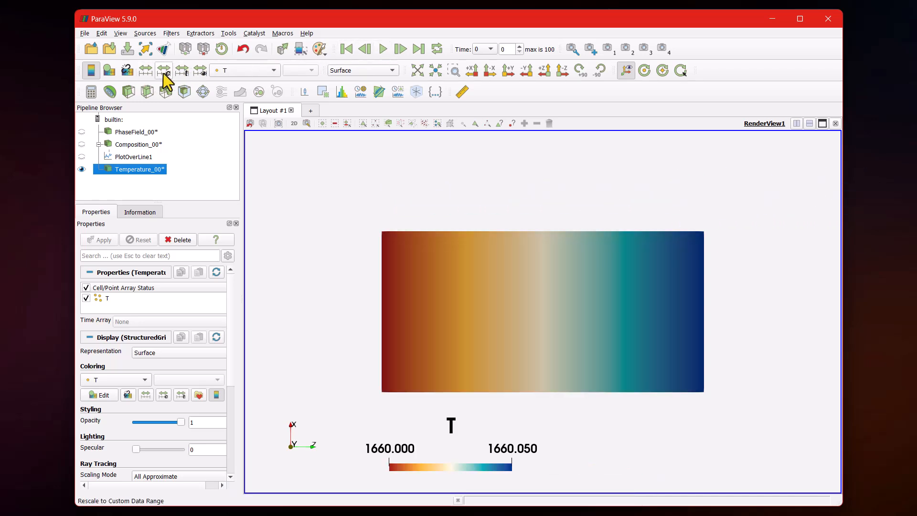
click(164, 71)
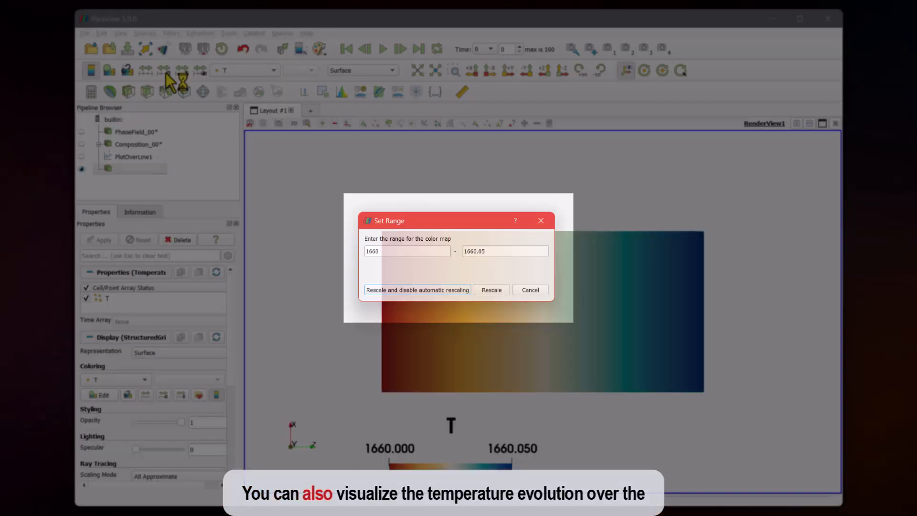